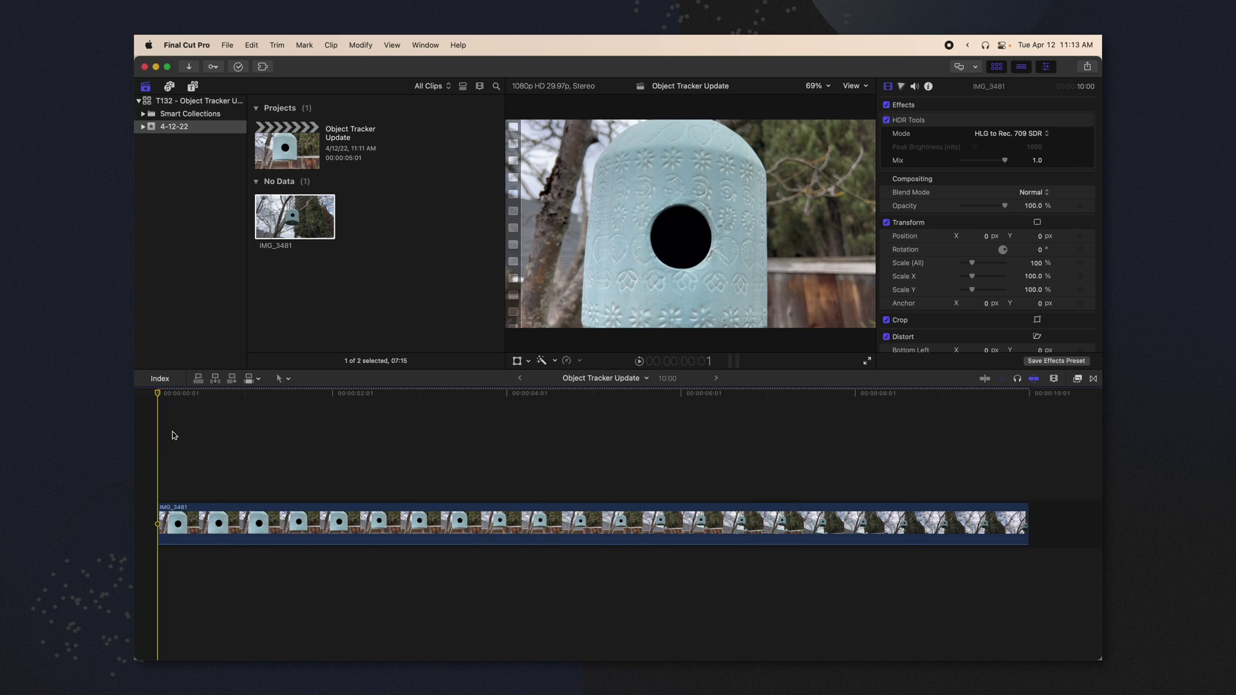
Step: Add a Basic Title reading SUBSCRIBE! over the birdhouse clip, ready to reposition
key(ctrl+t)
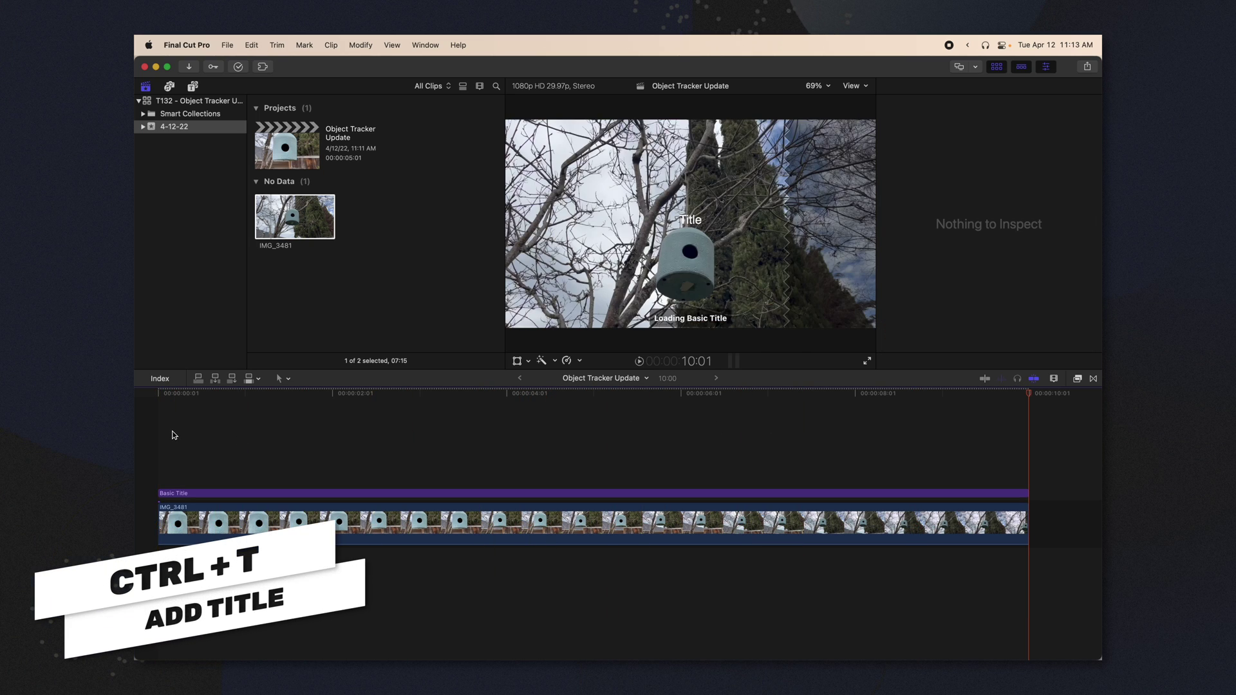
click(241, 494)
text(SUBSCRIBE!)
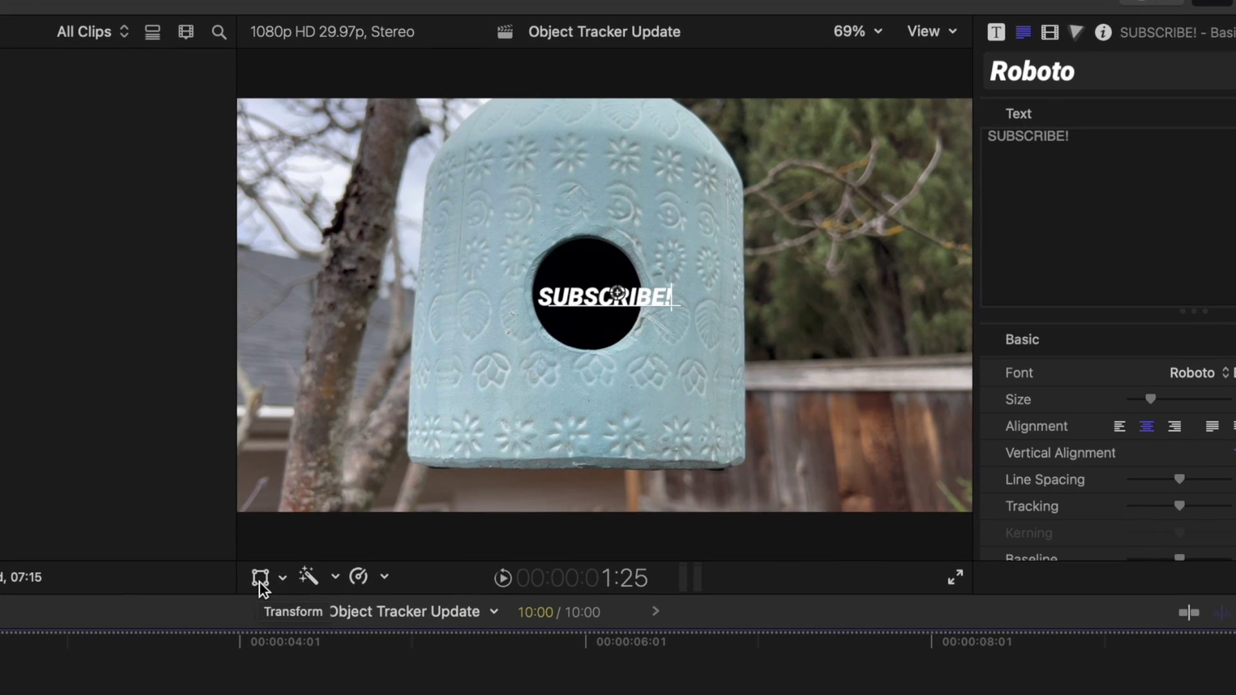
click(518, 361)
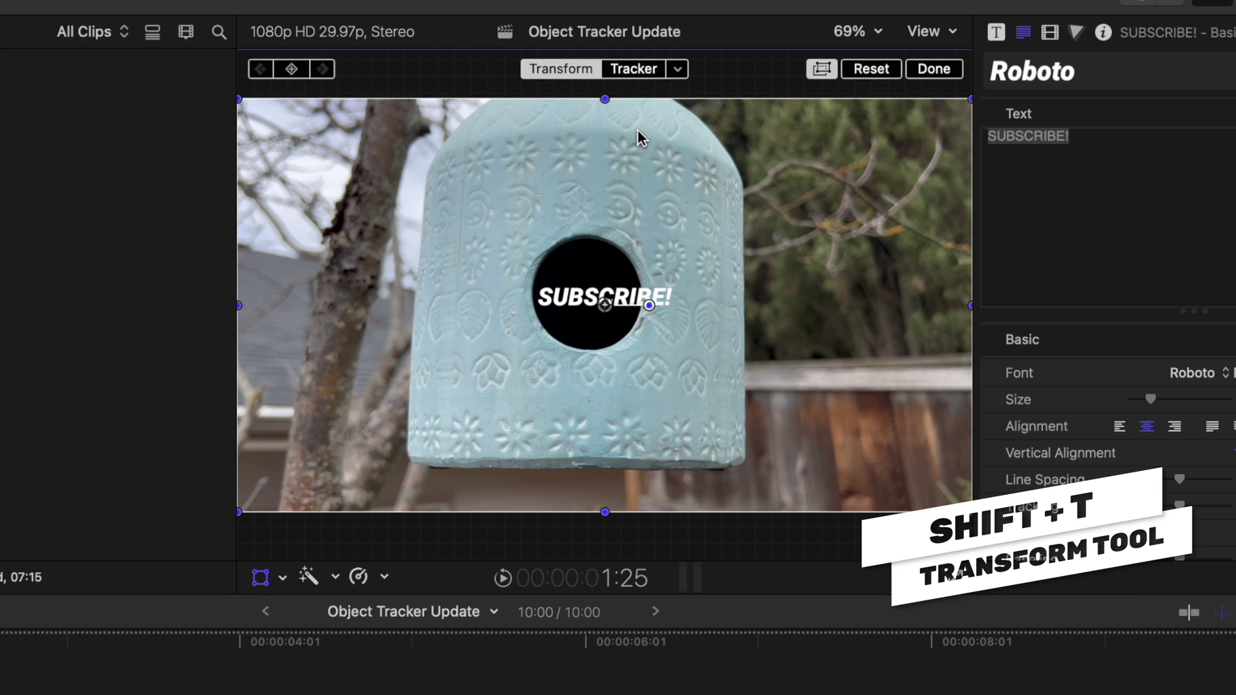
Step: Turn on tracking for the title with the tracker box framing the birdhouse hole
click(643, 69)
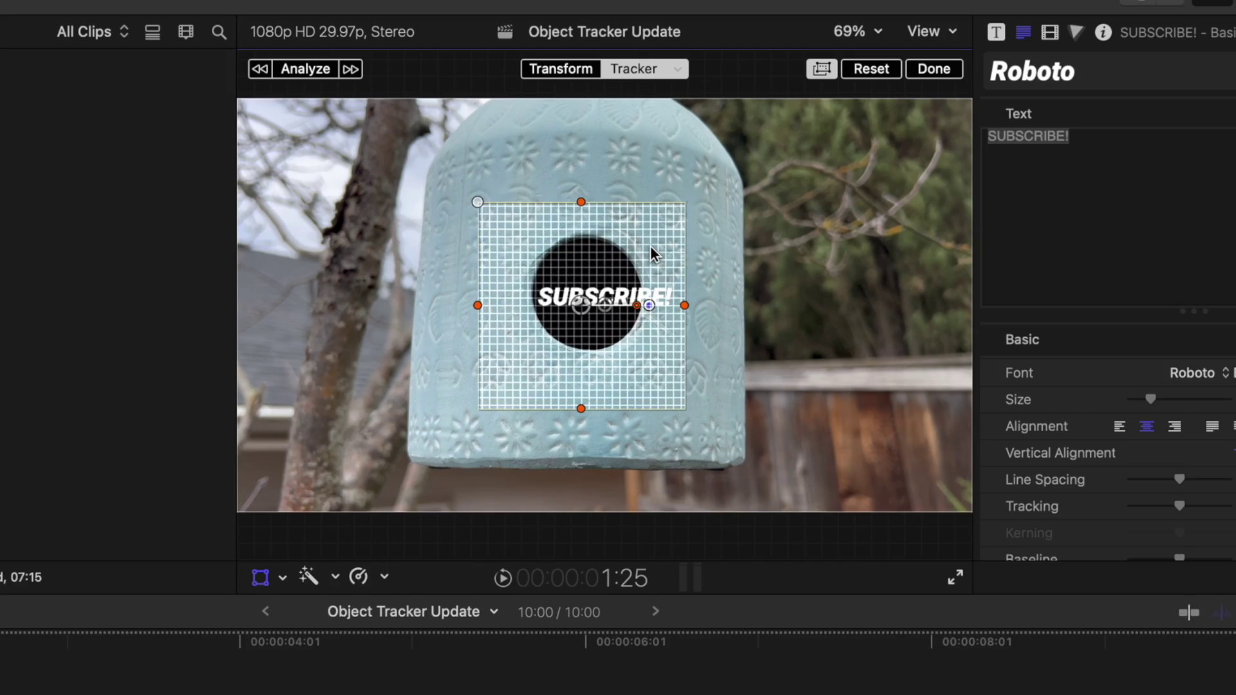
drag(653, 241, 655, 239)
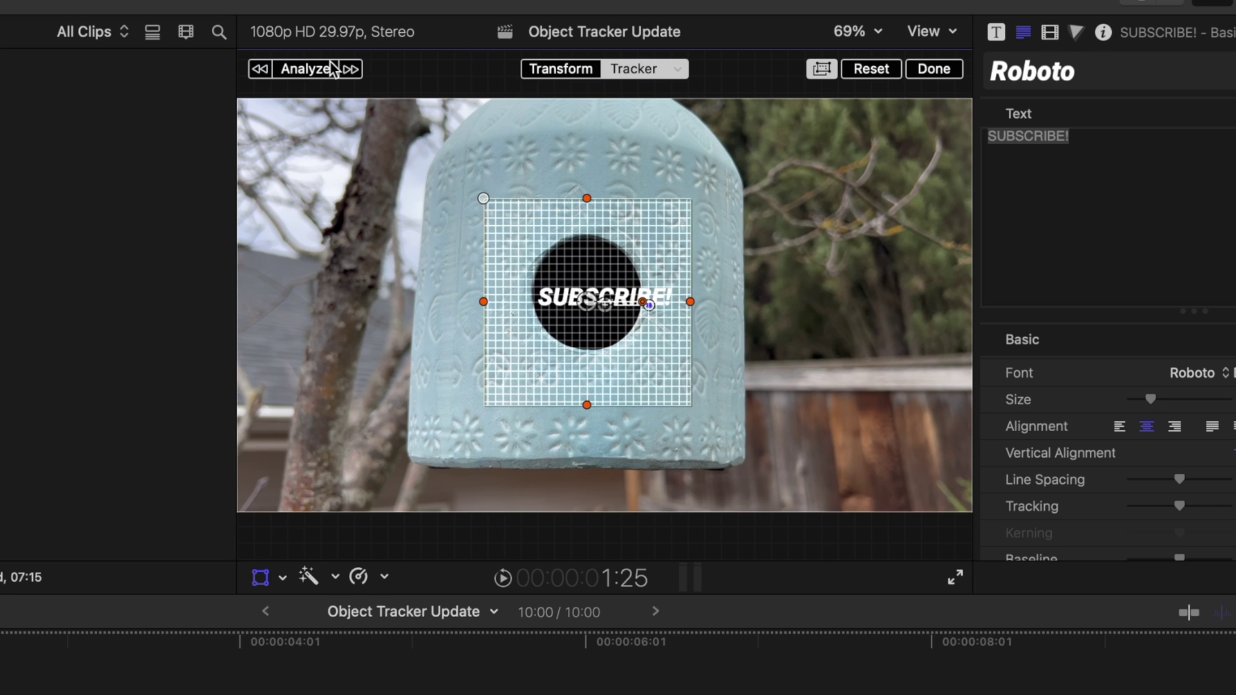
click(681, 71)
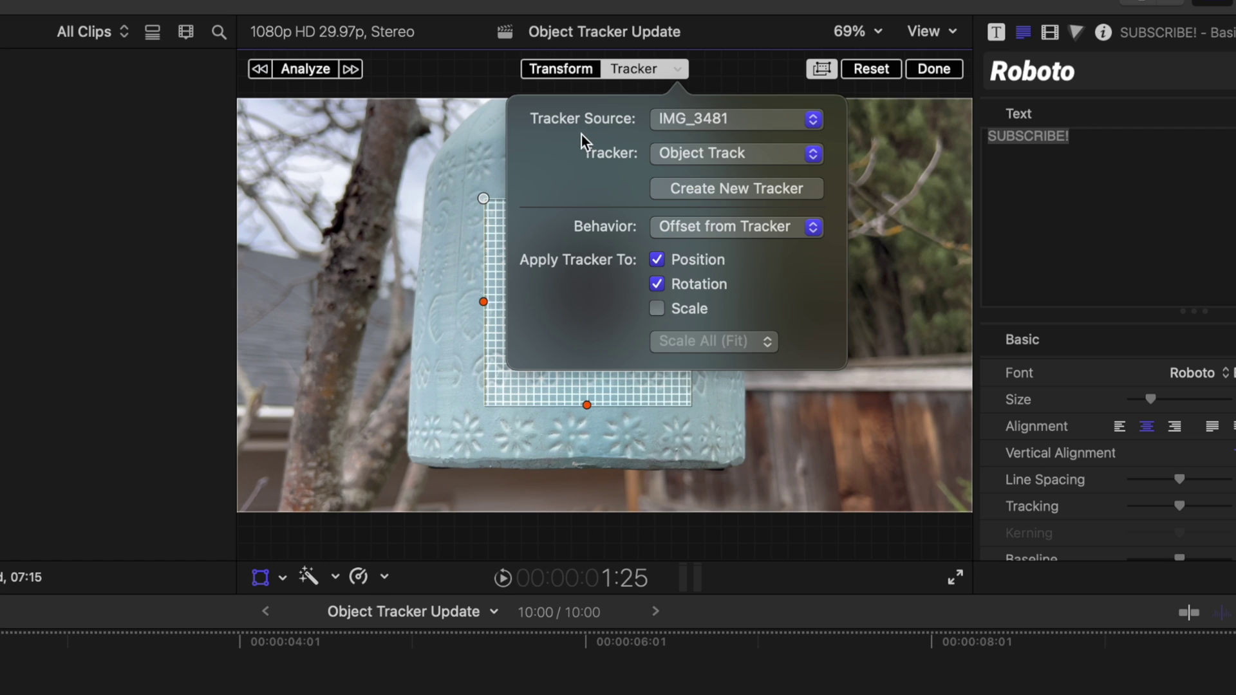
Step: Confirm IMG_3481 as the Tracker Source and Object Track as the tracker
click(695, 120)
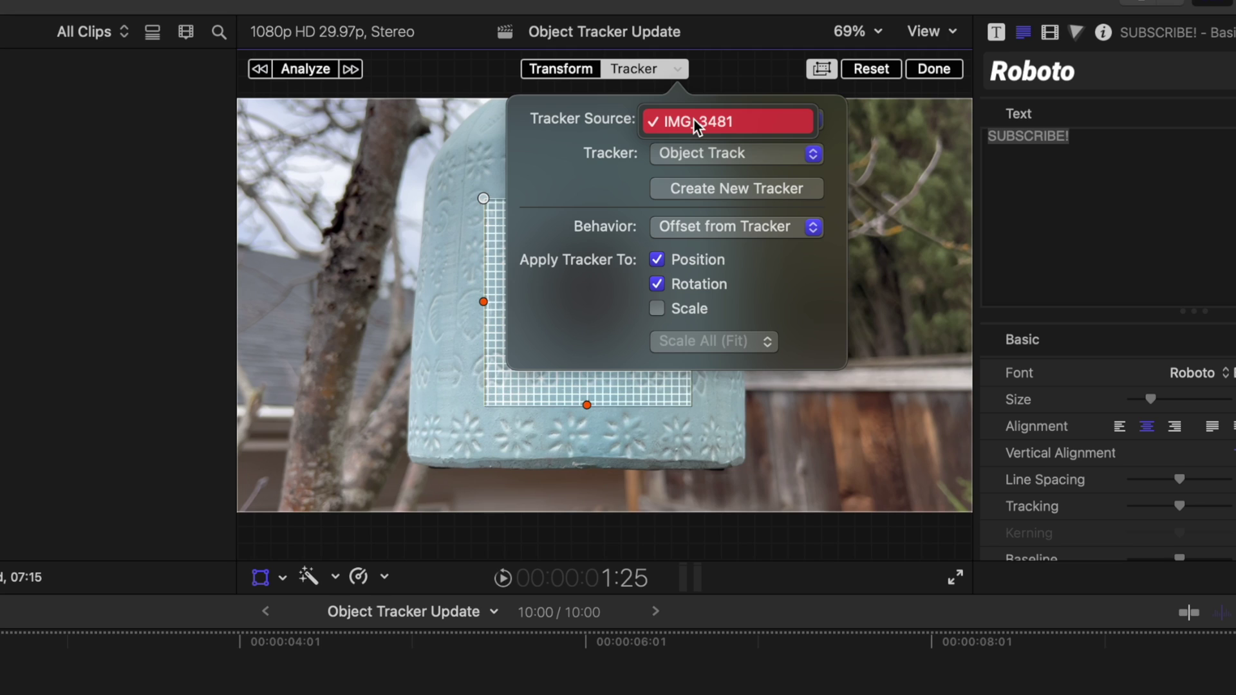
click(628, 128)
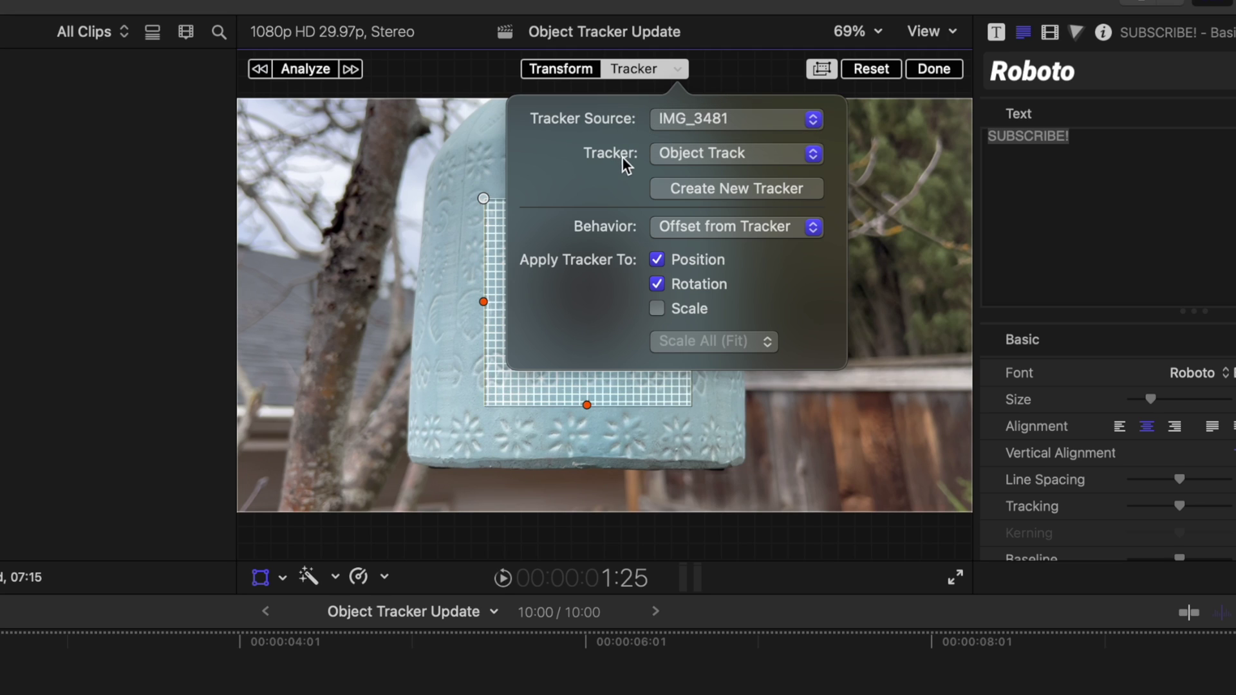
click(659, 155)
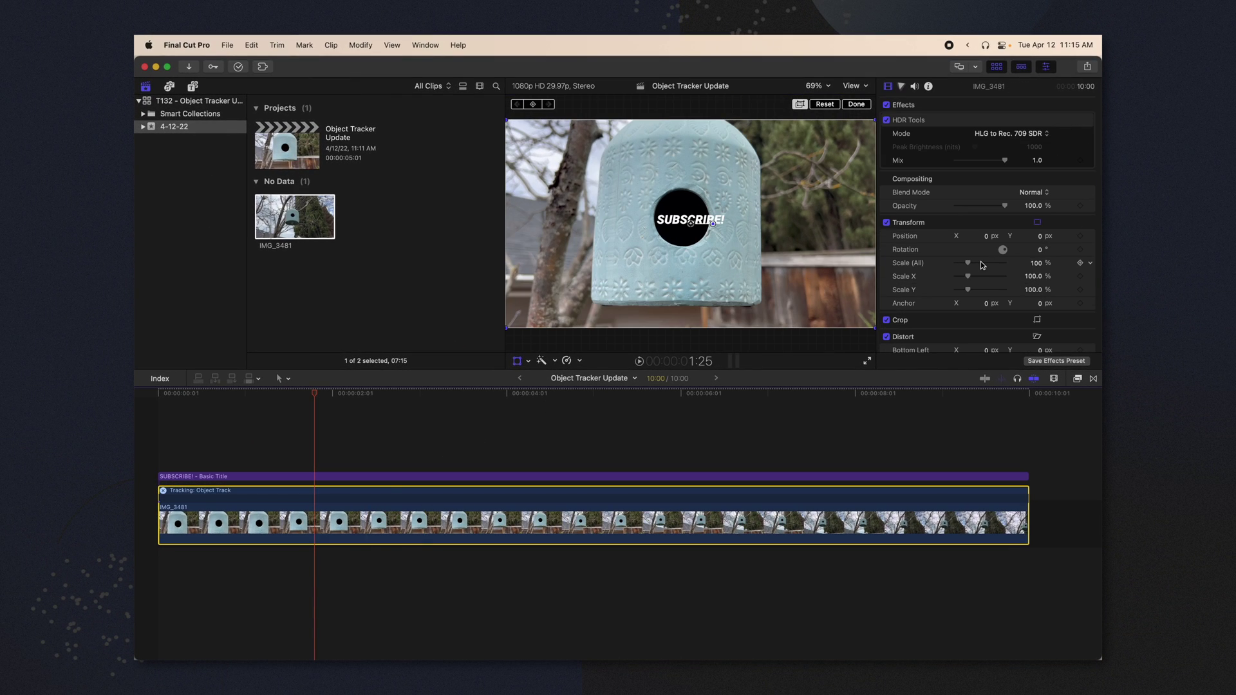
scroll(994, 241, down, 5)
mouse_move(846, 535)
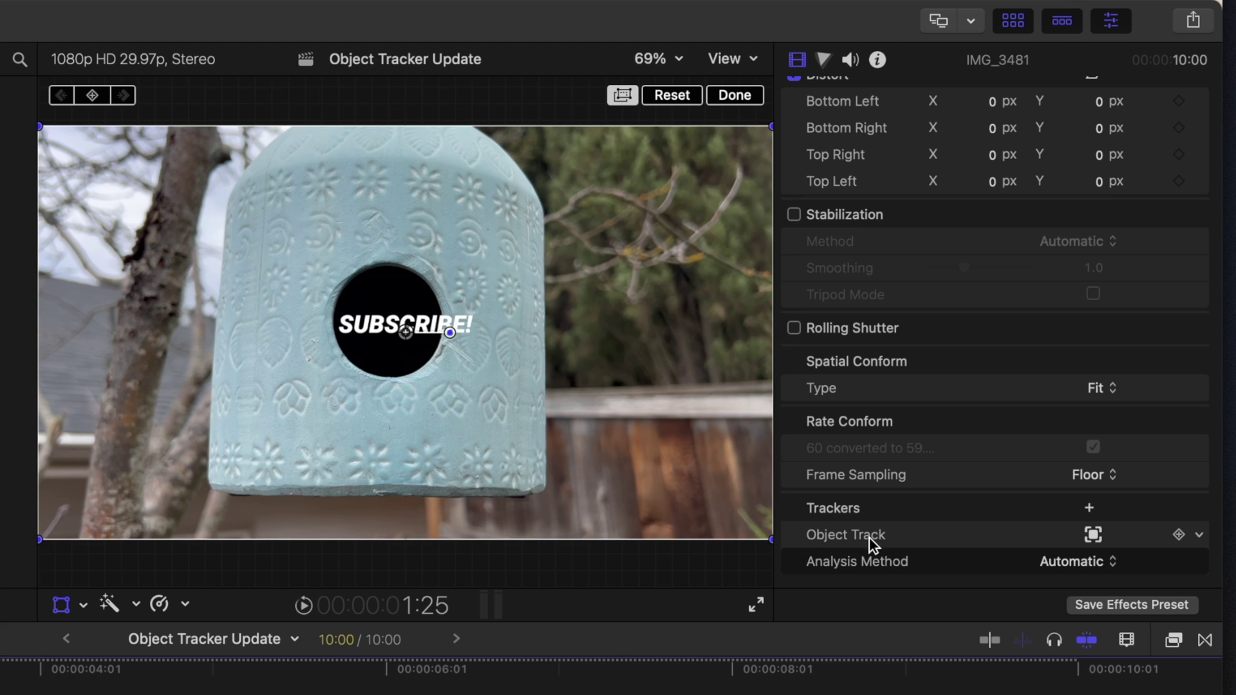
Step: Rename the clip's Object Track tracker to 'Bird House'
double_click(835, 534)
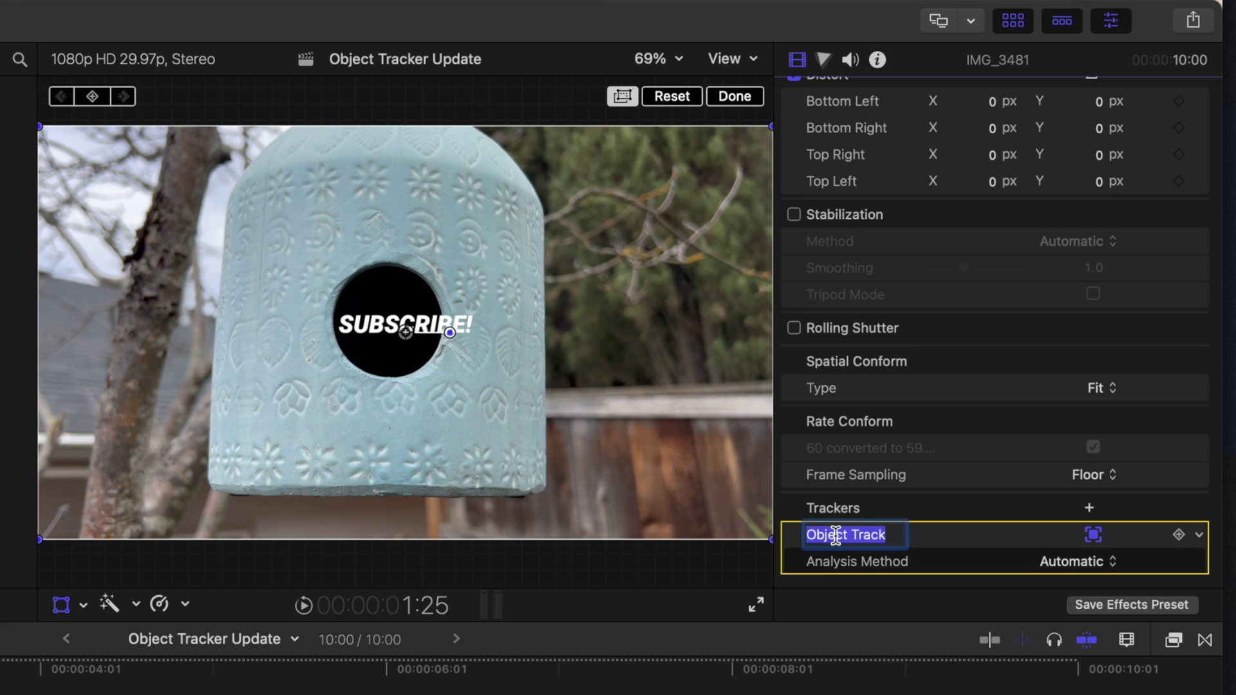
text(Bird H)
text(ouse)
key(Return)
click(387, 328)
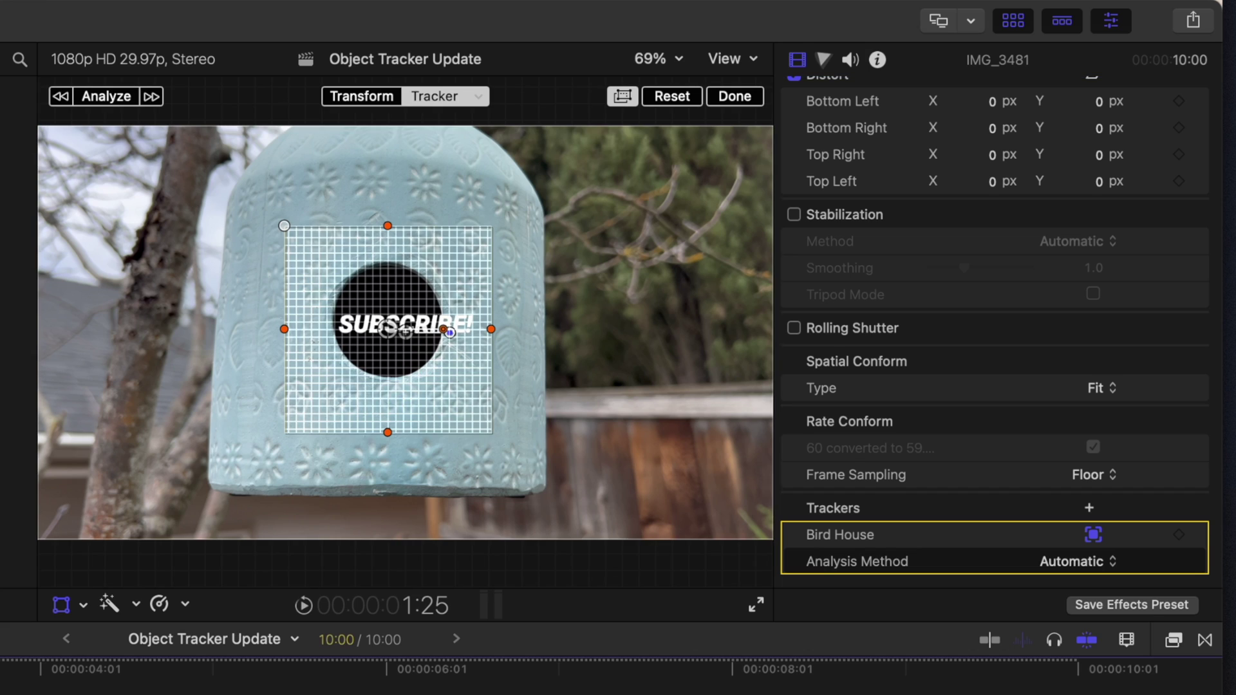
Step: Set the title's tracking Behavior to Pin to Tracker
click(477, 95)
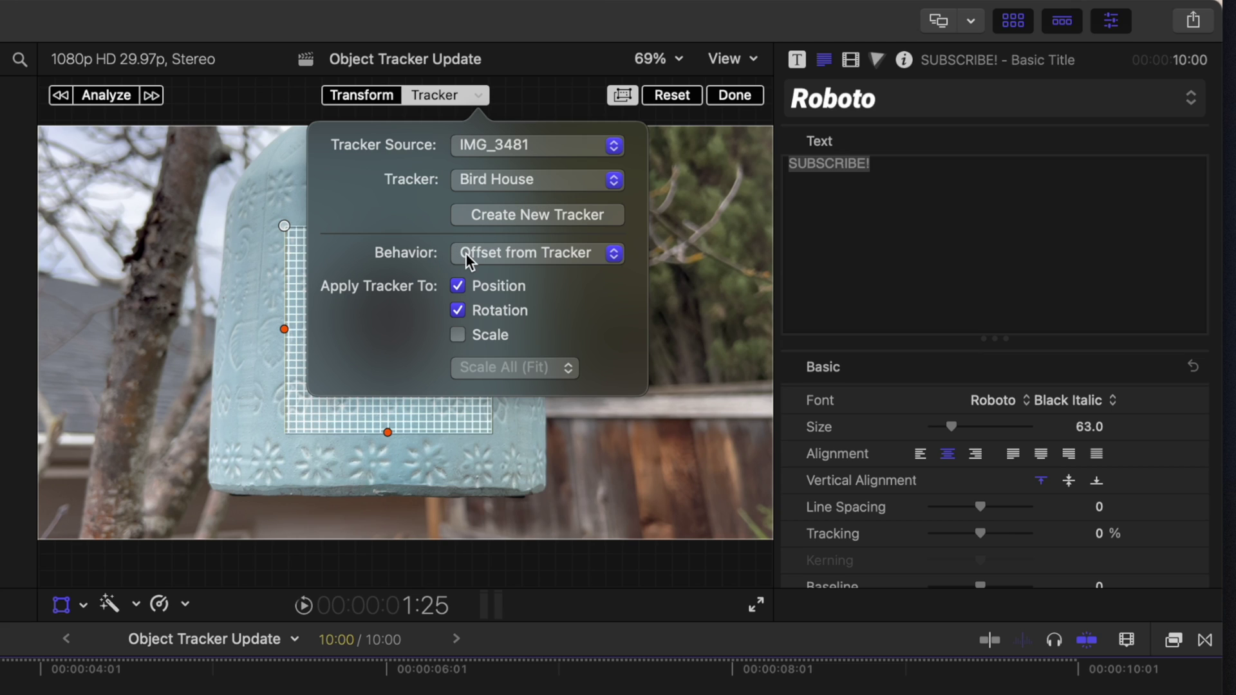
click(600, 262)
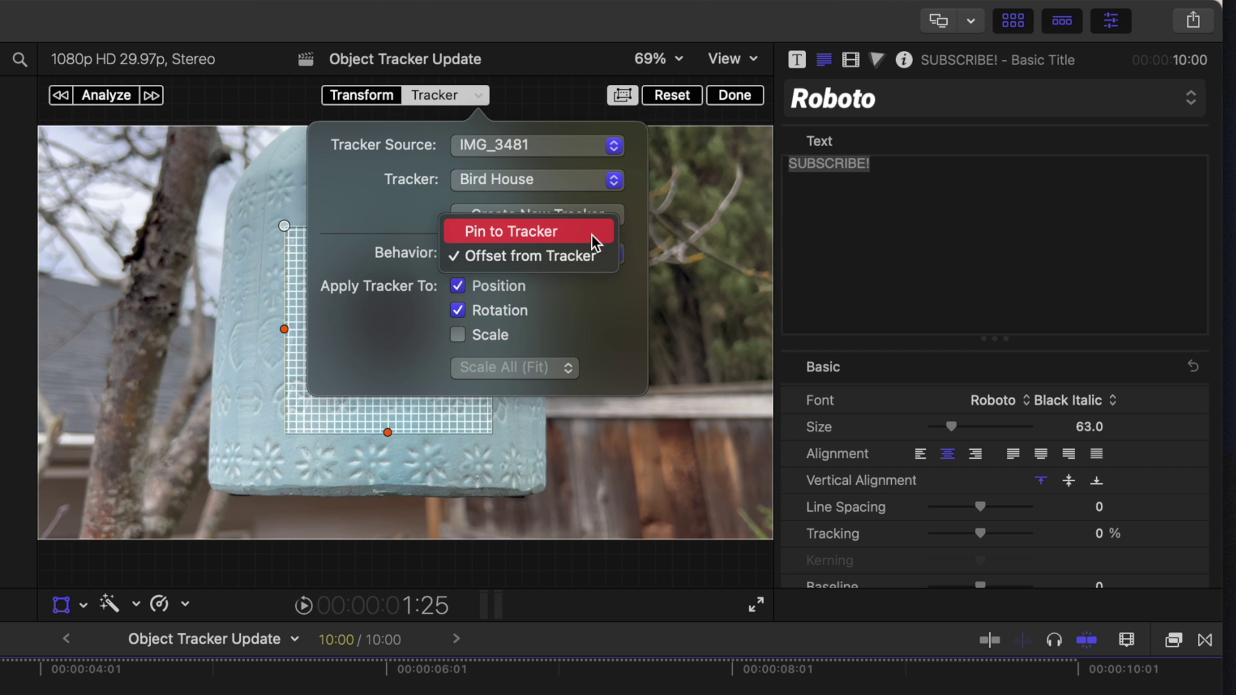
click(590, 254)
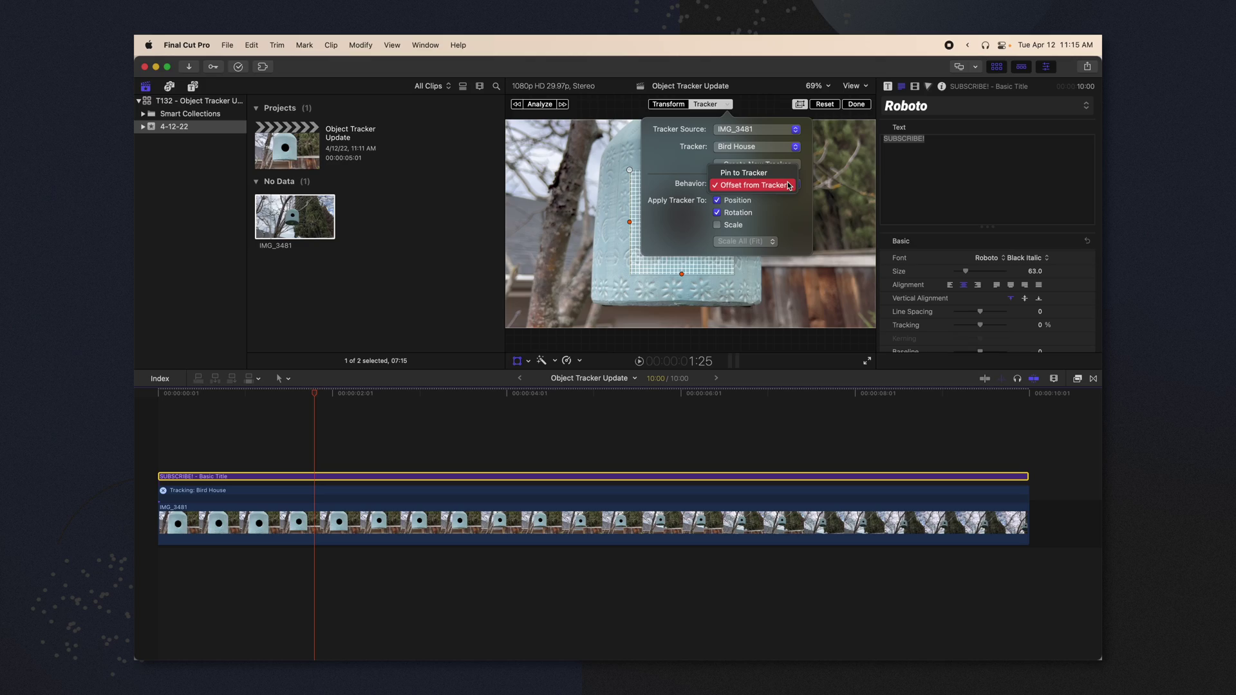
click(786, 174)
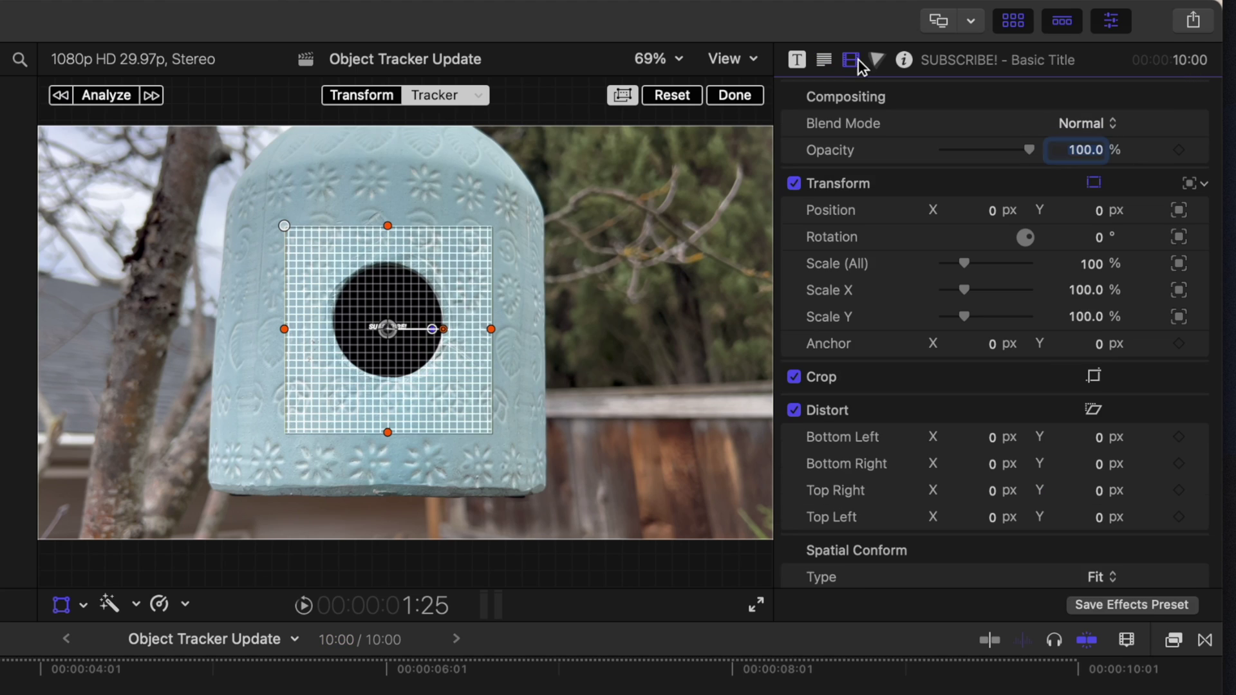
Step: Check the tracker-driven properties and keep Scale All (Fit) for the Bird House pin
click(1203, 186)
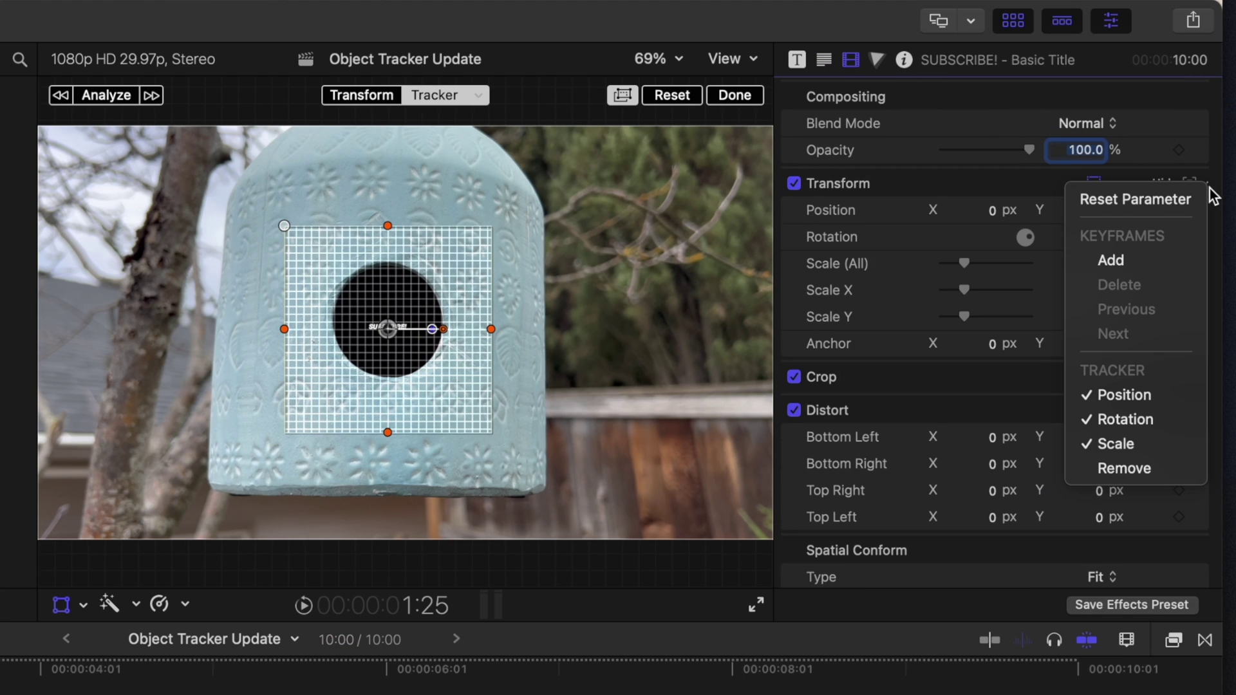
click(509, 85)
click(476, 97)
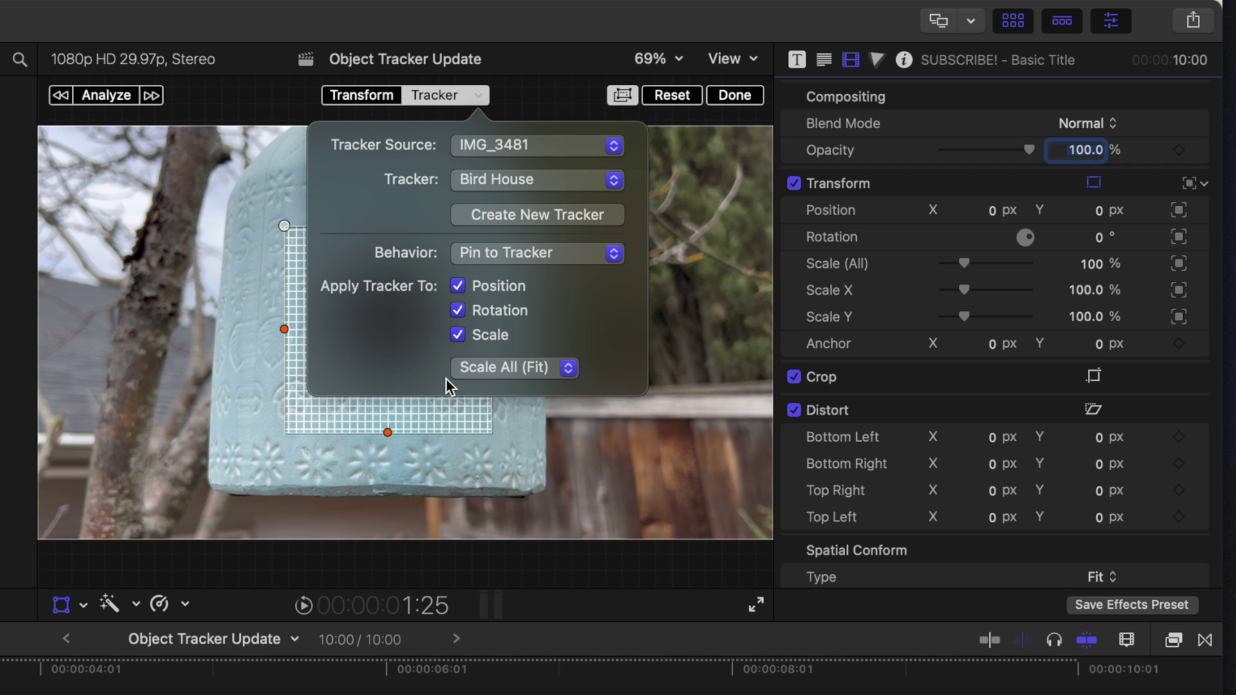
click(514, 372)
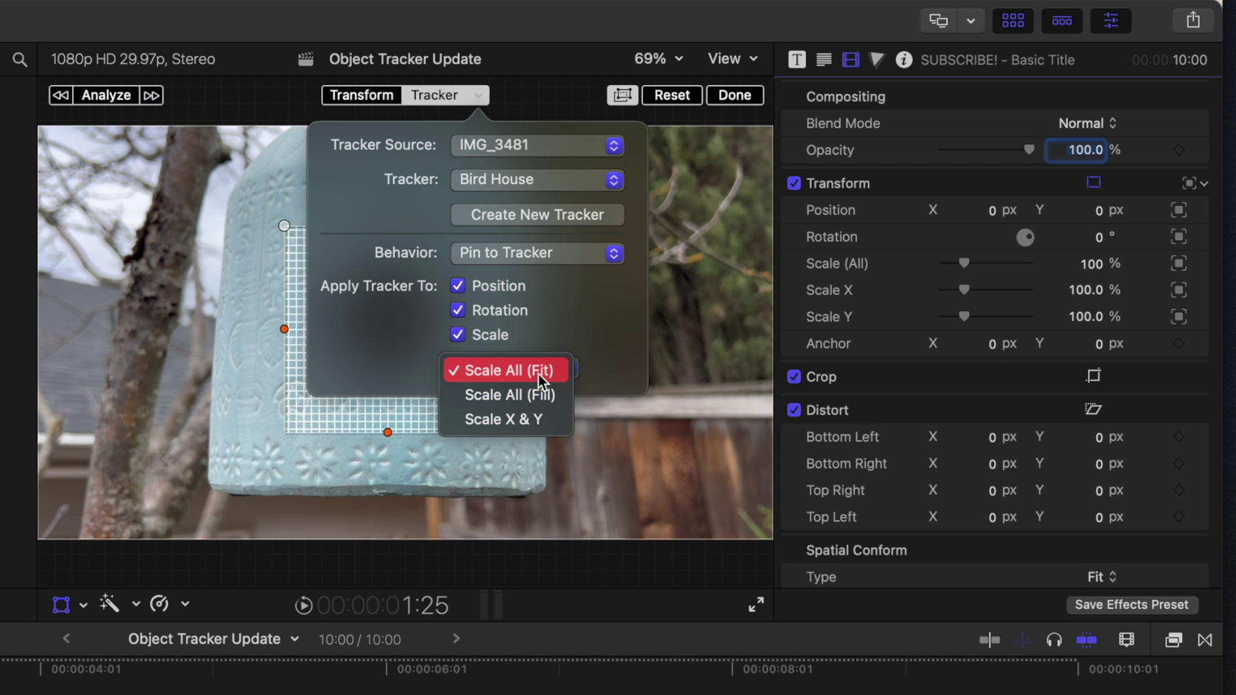
click(537, 373)
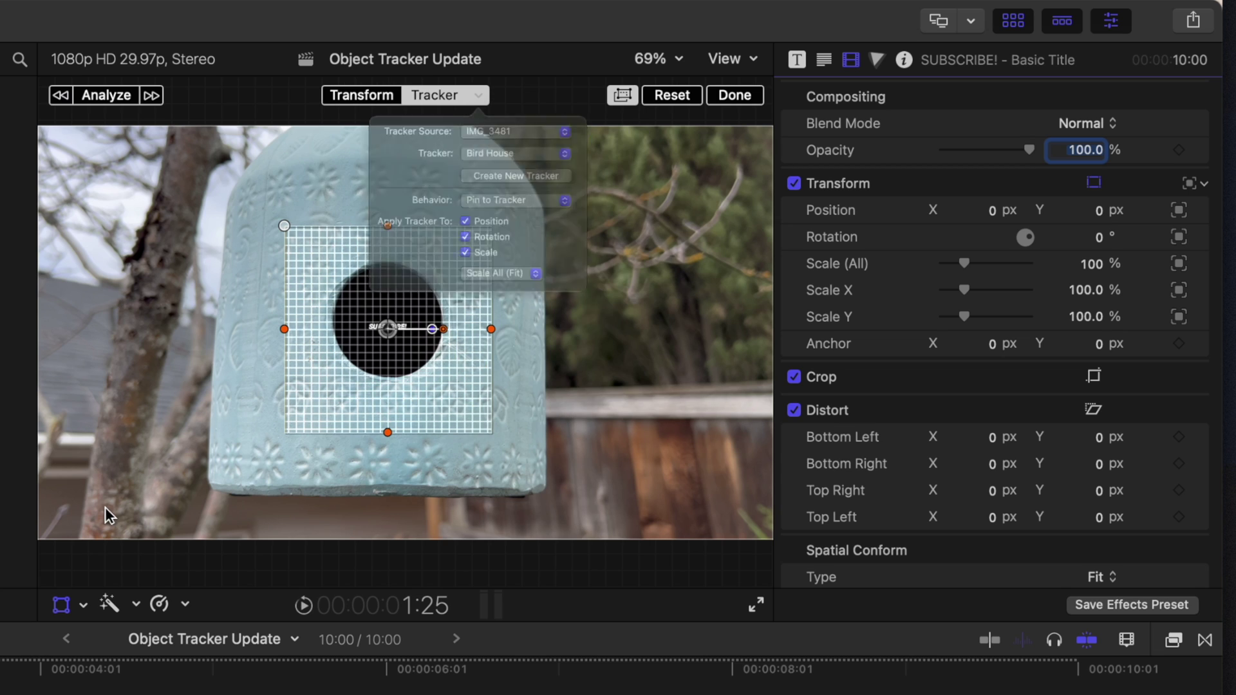
Step: Scale the SUBSCRIBE! title up to about 199% with the Transform controls
click(334, 94)
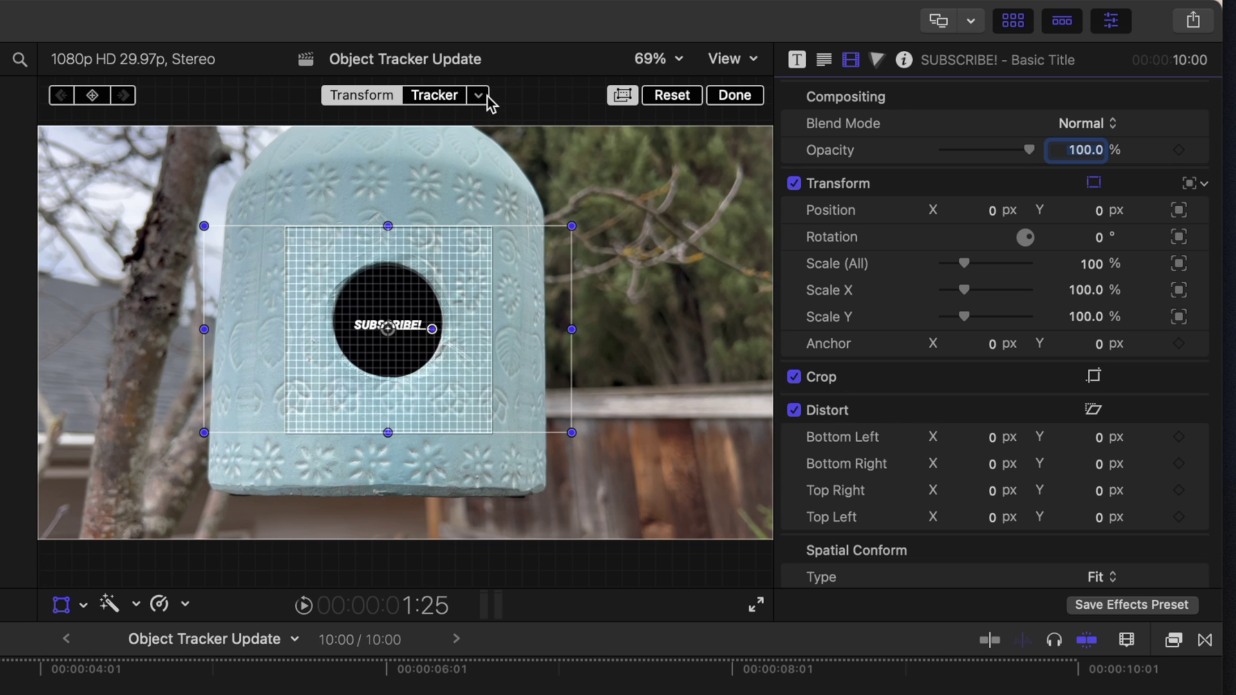
drag(970, 262, 989, 268)
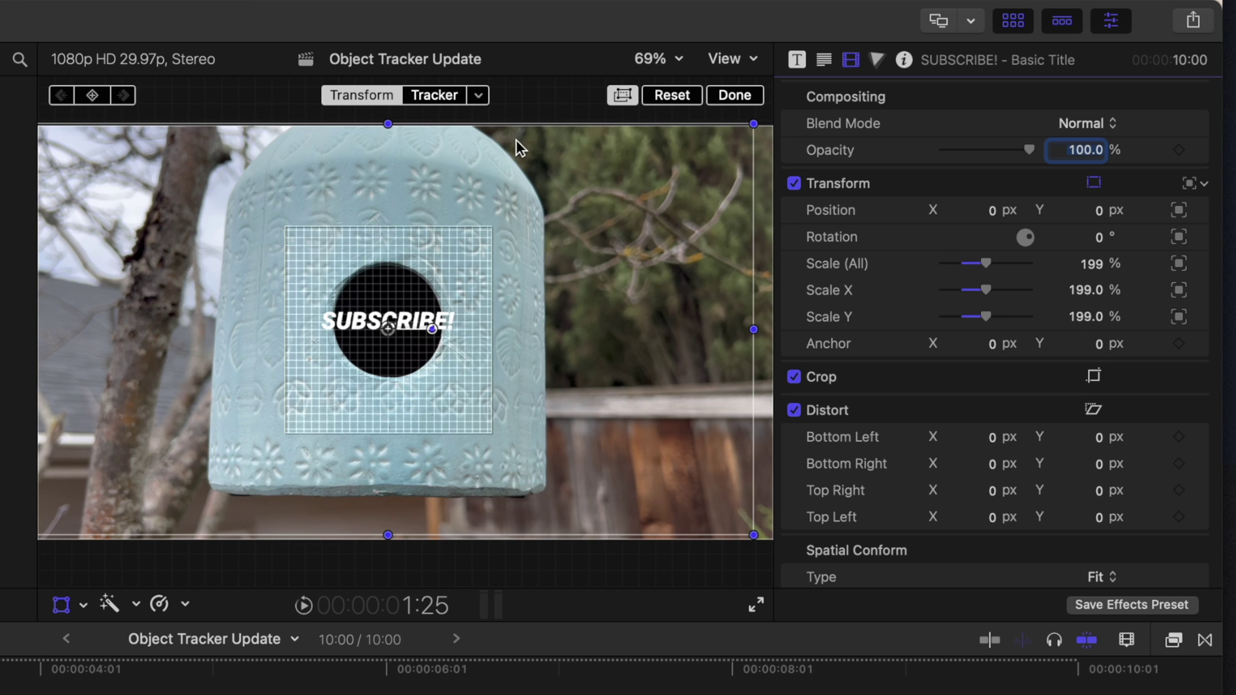
click(479, 95)
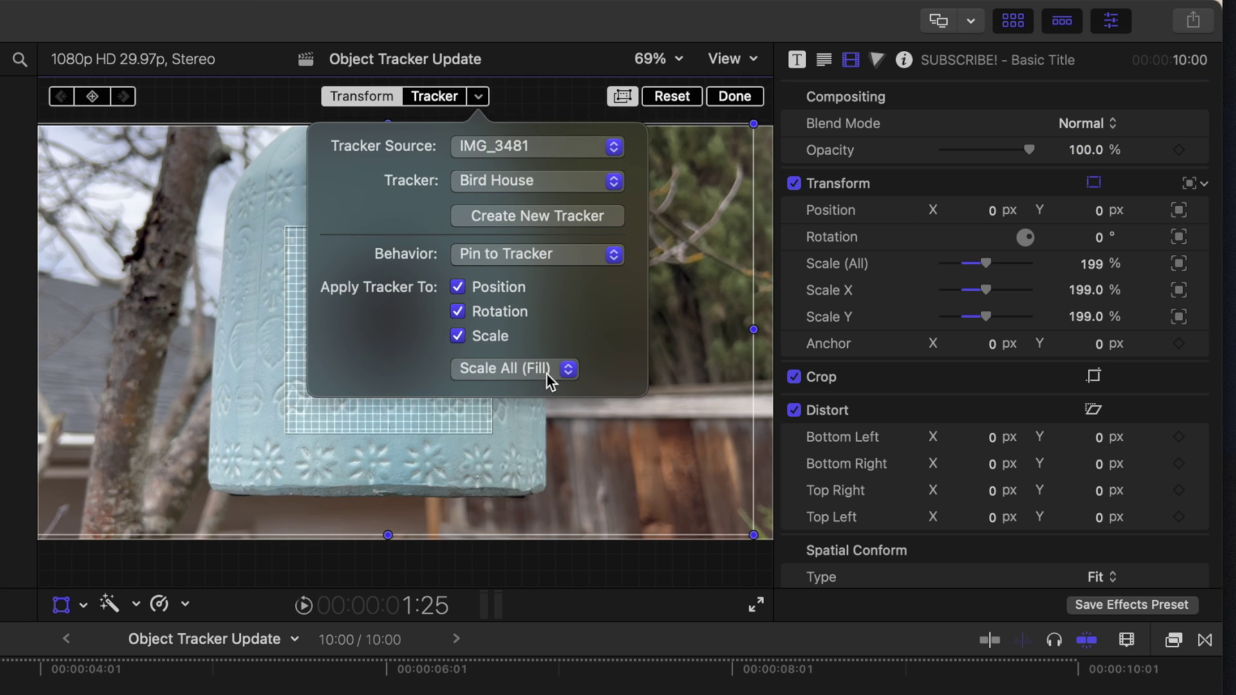
Step: Keep Scale All (Fill) tracked scaling and start analysing the birdhouse's movement
click(544, 378)
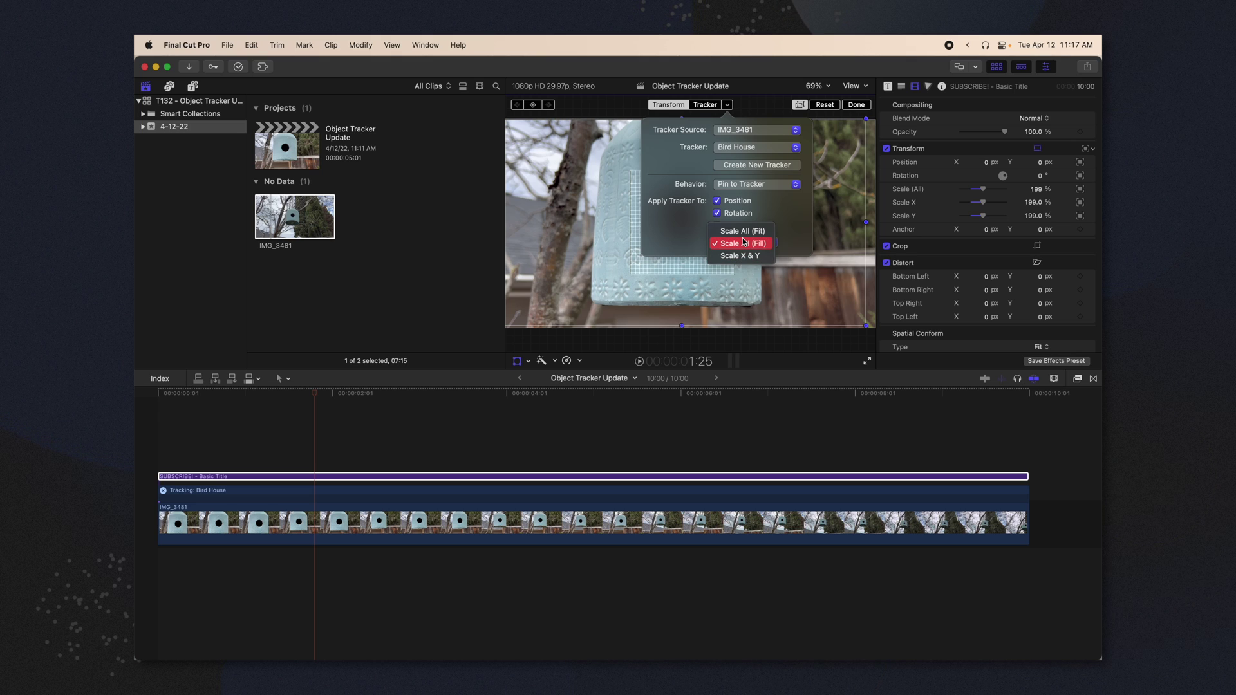
click(744, 244)
click(689, 105)
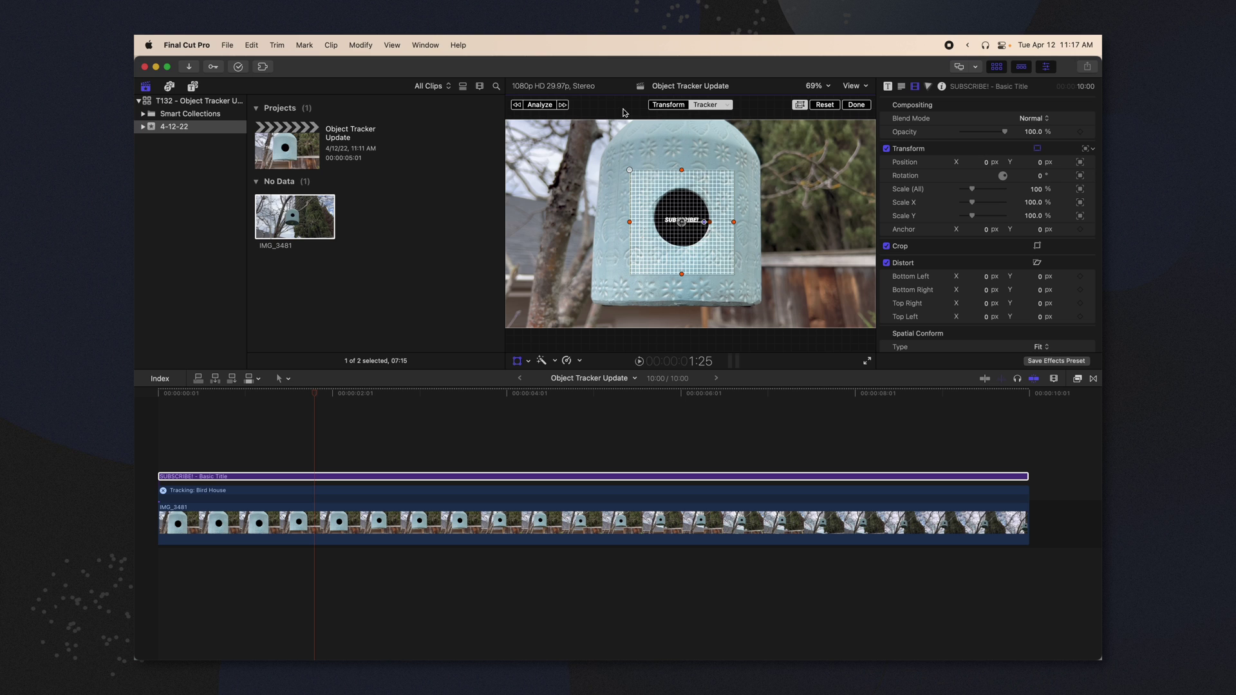
click(547, 111)
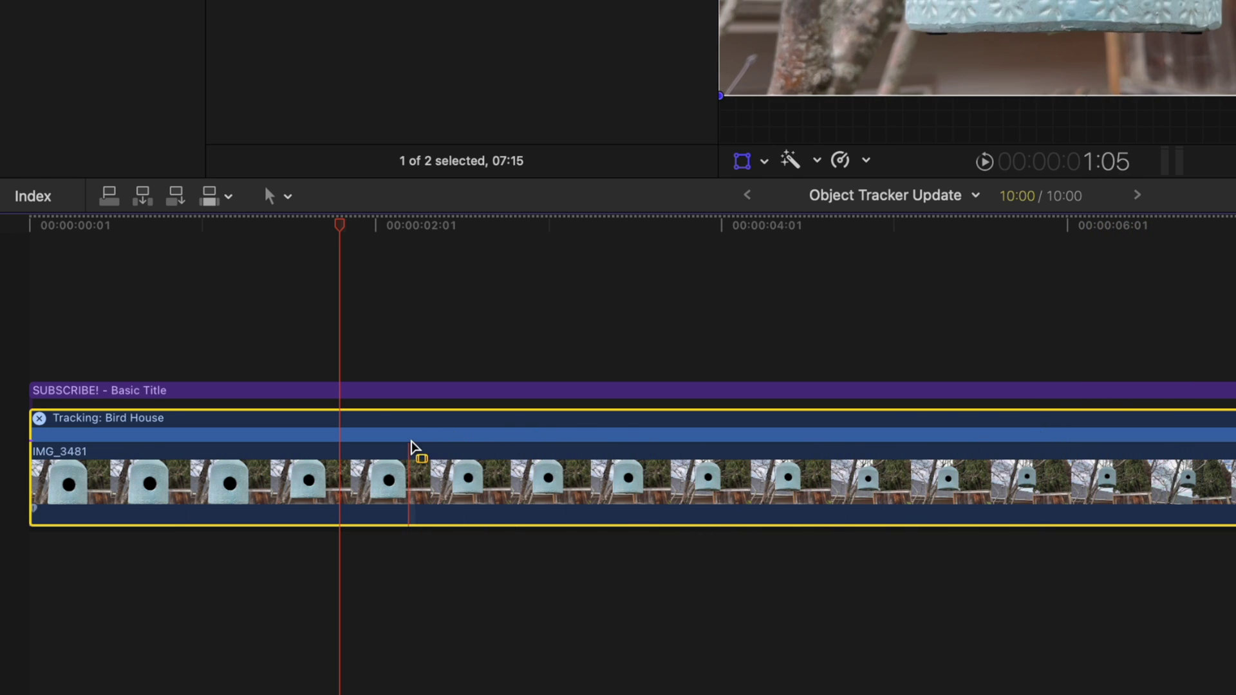
Step: Show the Tracking Editor on the birdhouse clip and move playback to about two seconds
click(39, 422)
right_click(289, 484)
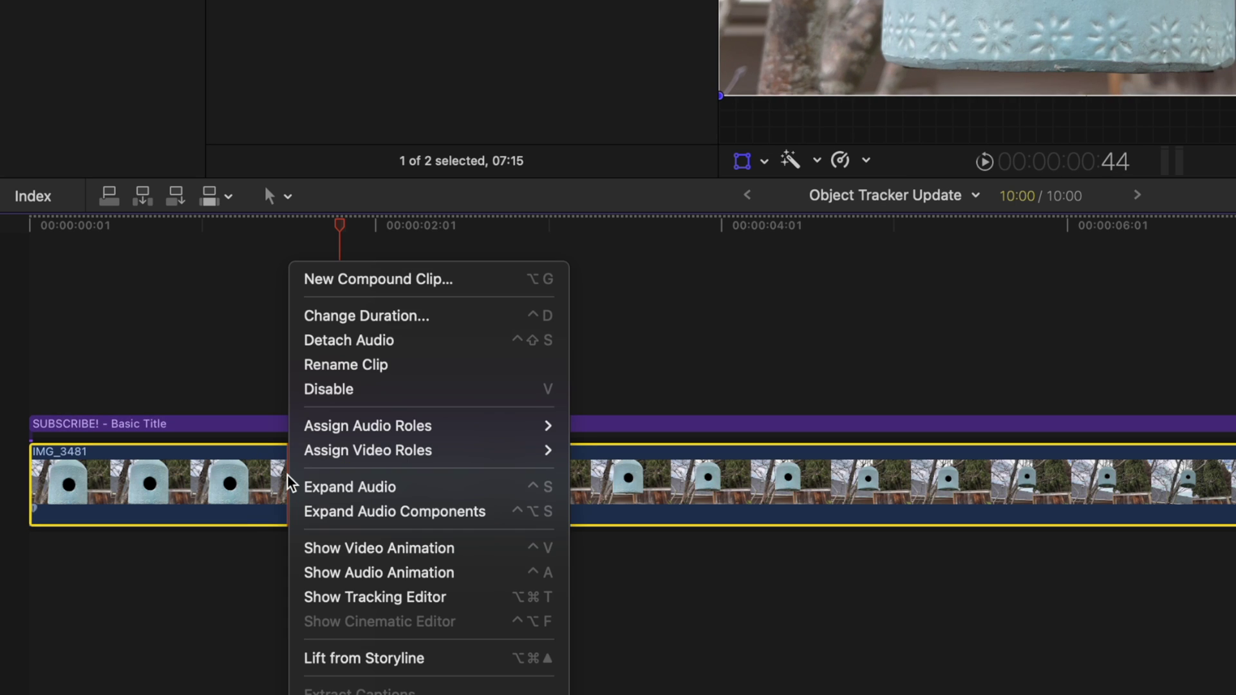
click(354, 599)
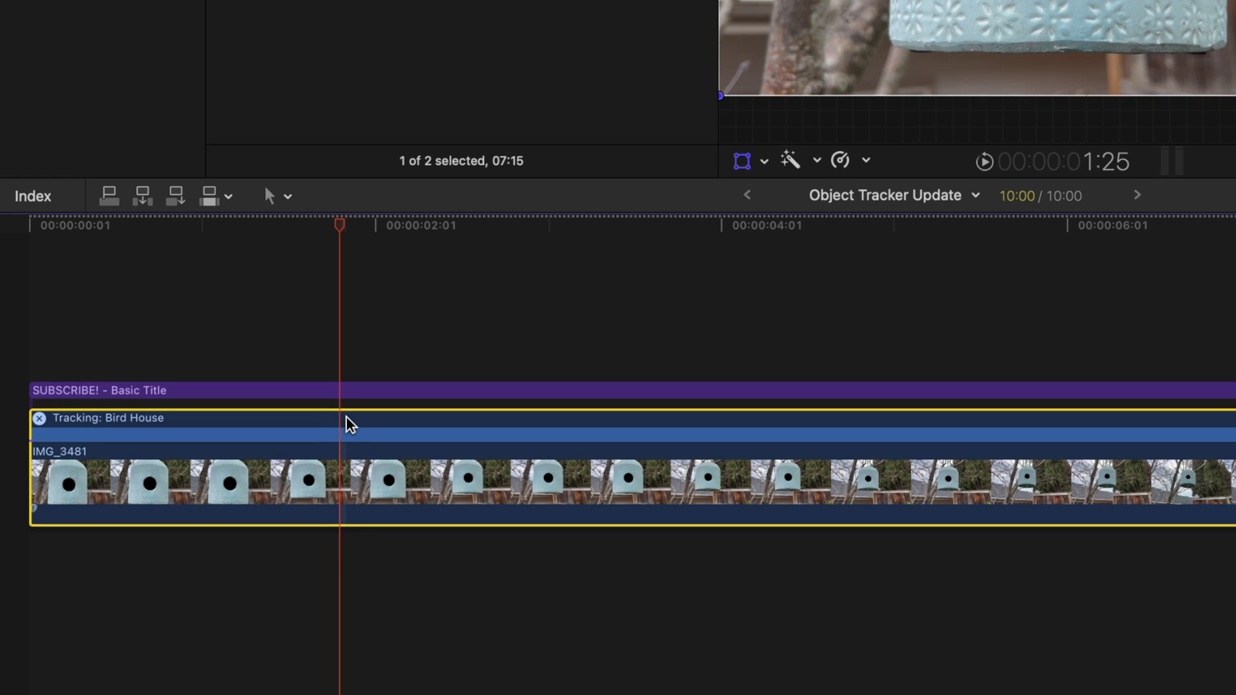
drag(350, 231, 471, 233)
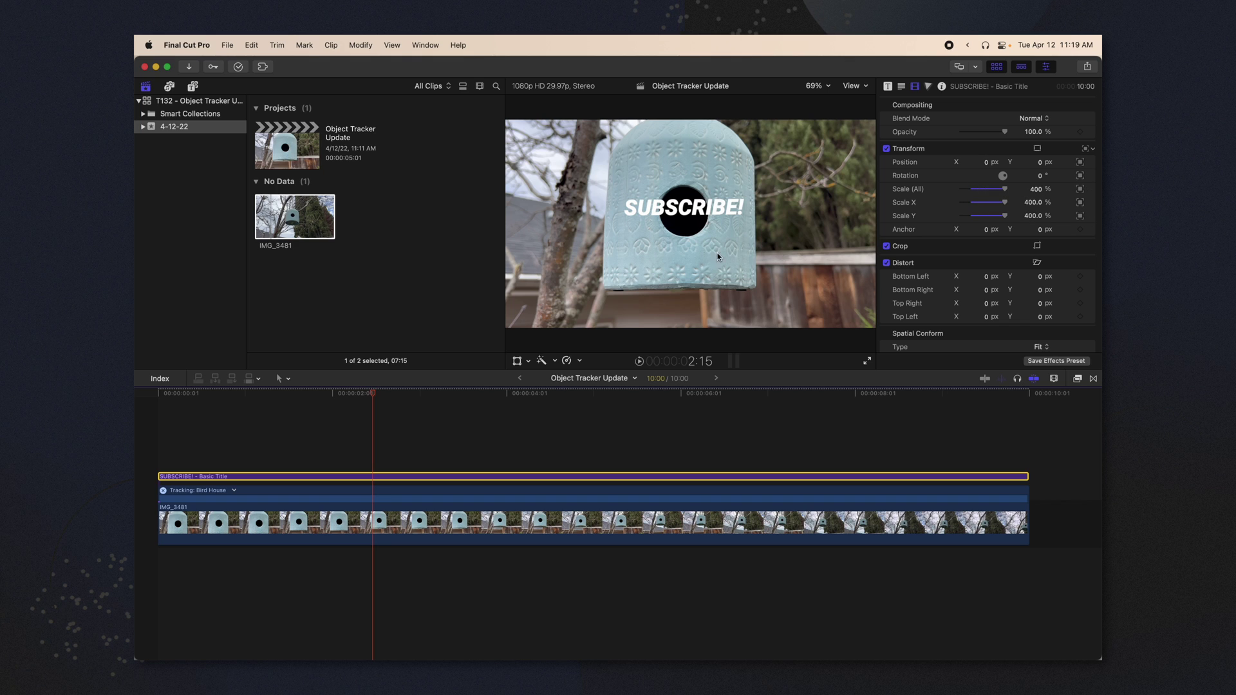
Step: Scrub later in the clip to confirm the title stays in the birdhouse hole
mouse_move(385, 393)
mouse_down()
mouse_move(947, 399)
mouse_move(426, 384)
mouse_up()
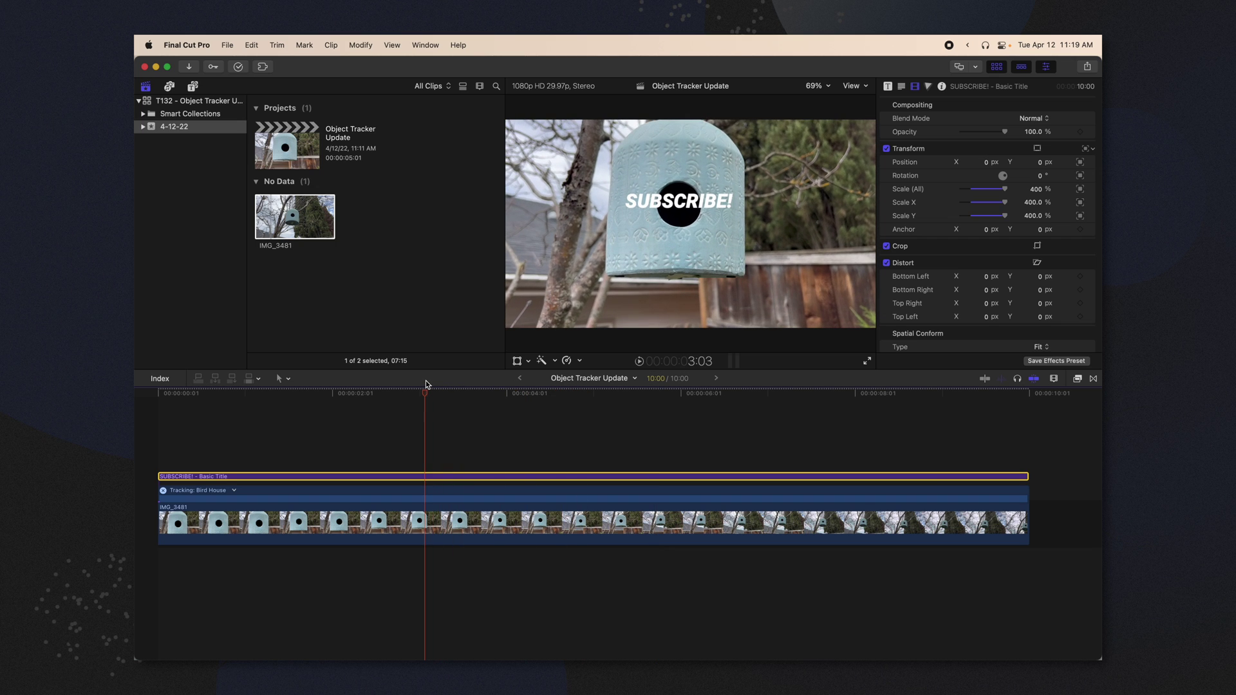